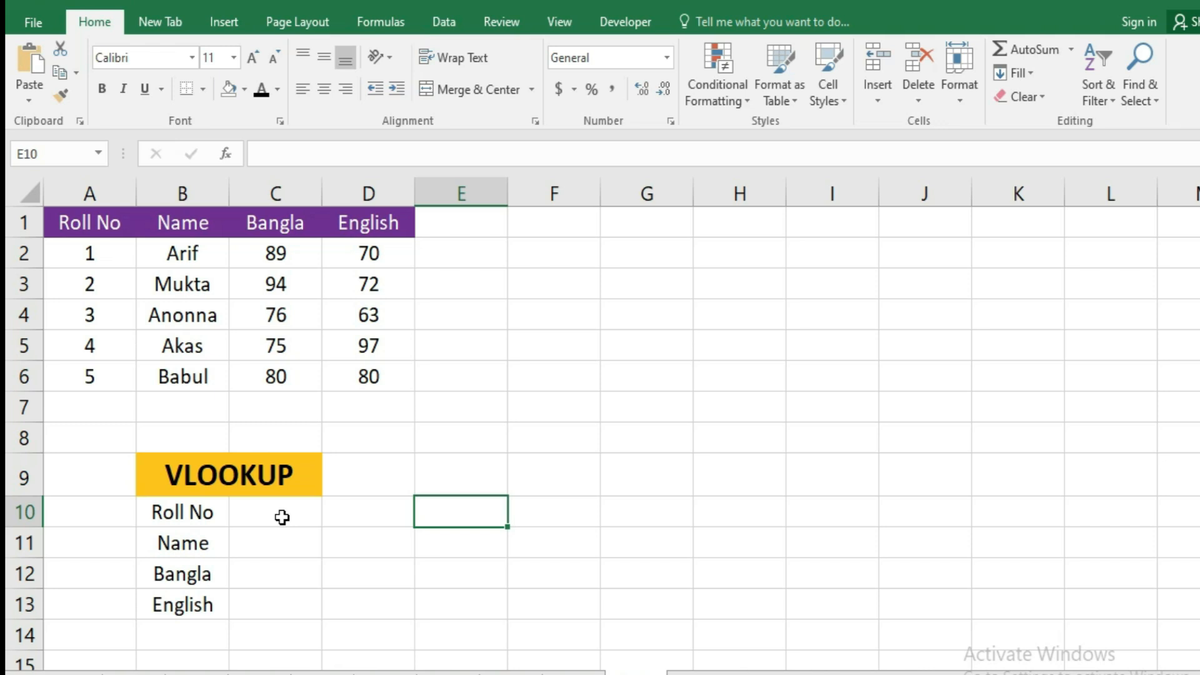
{"action": "left_click", "coordinate": [282, 517]}
{"action": "left_click_drag", "start_coordinate": [73, 219], "coordinate": [403, 384]}
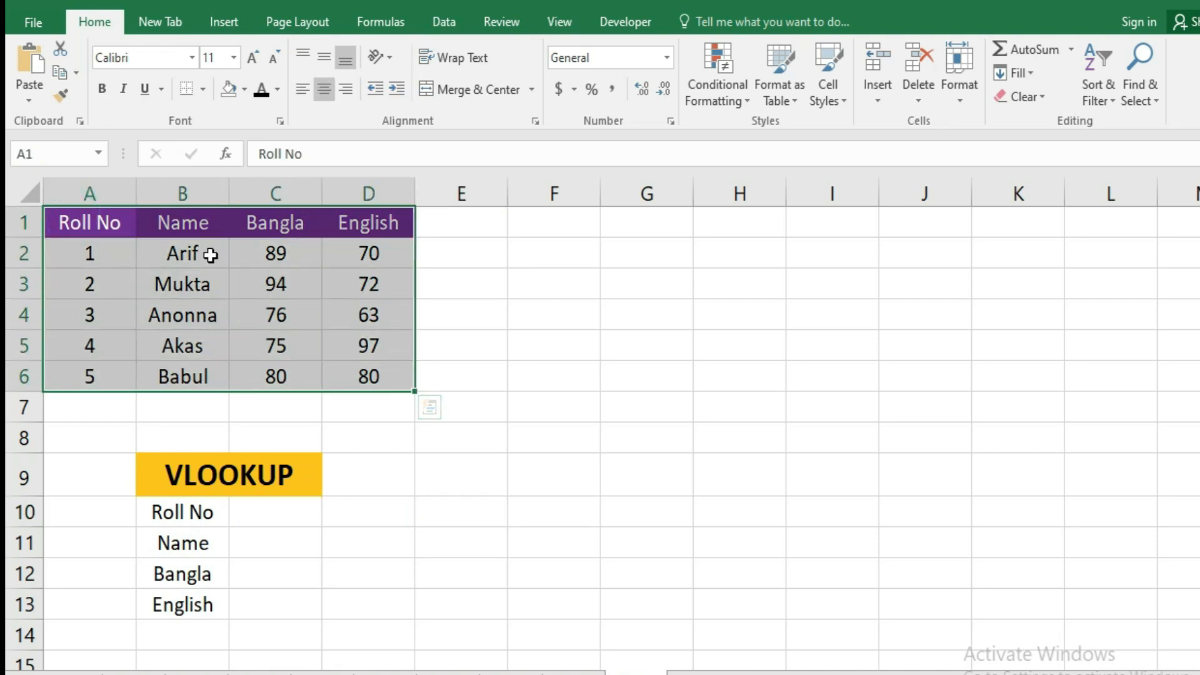
{"action": "left_click", "coordinate": [209, 261]}
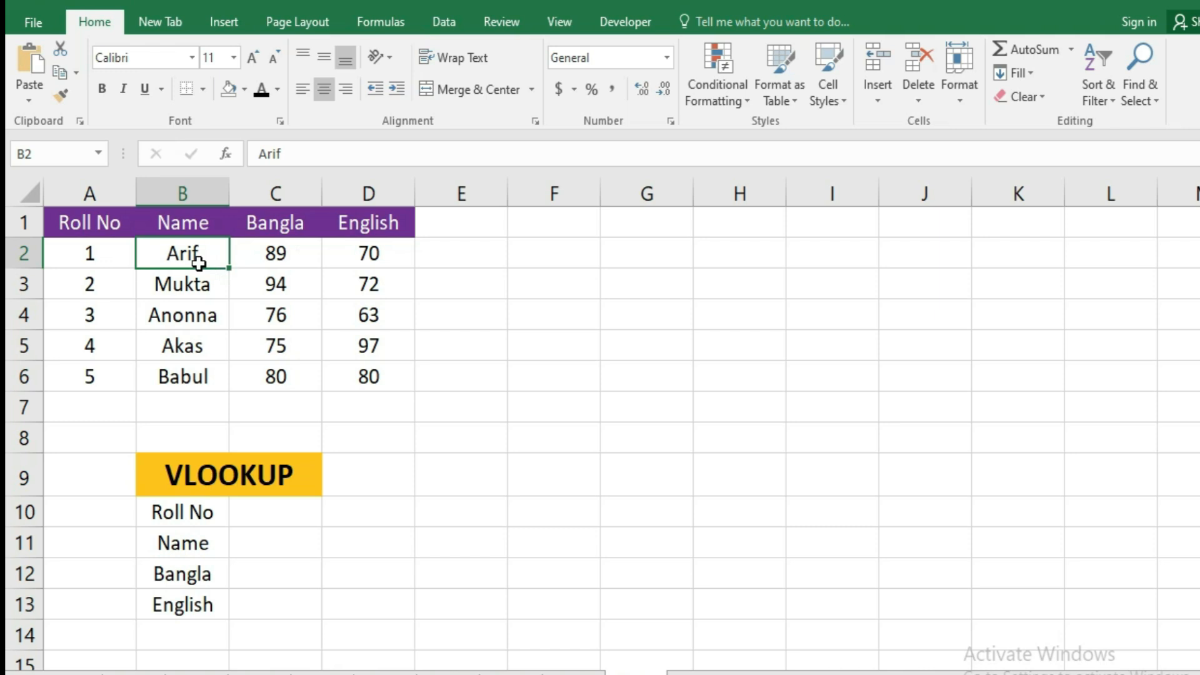
{"action": "left_click_drag", "start_coordinate": [256, 224], "coordinate": [370, 225]}
{"action": "left_click", "coordinate": [180, 488]}
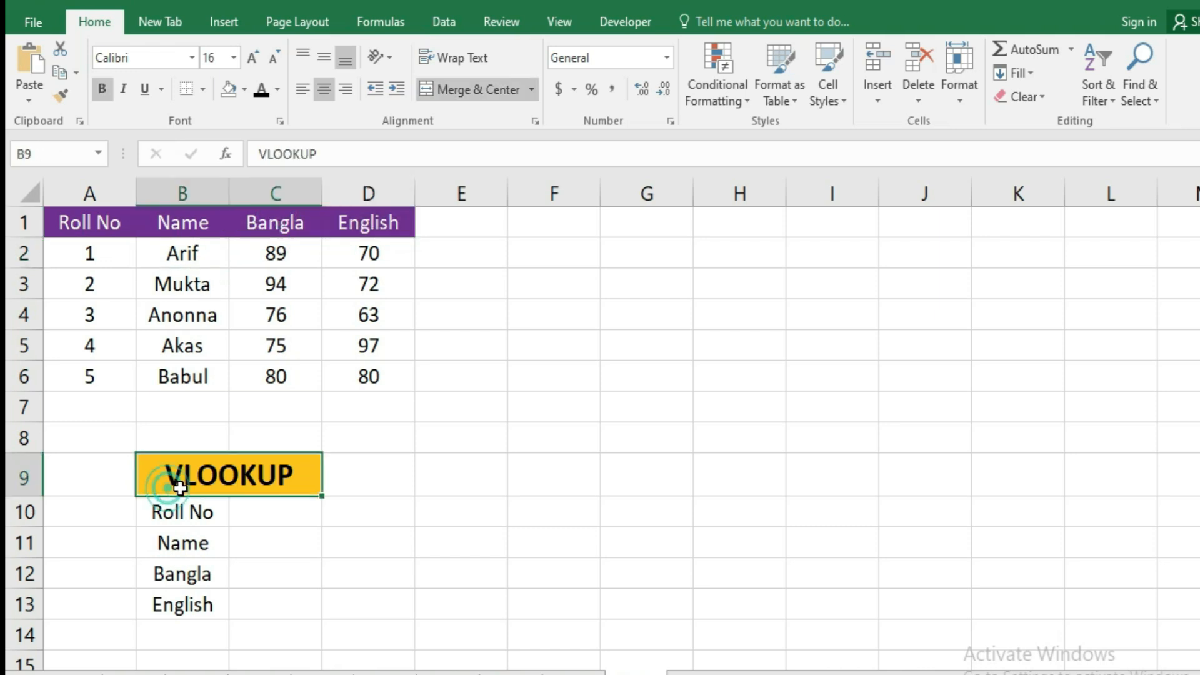
Enter 1 as the Roll No in cell C10 of the VLOOKUP block.
{"action": "left_click", "coordinate": [275, 510]}
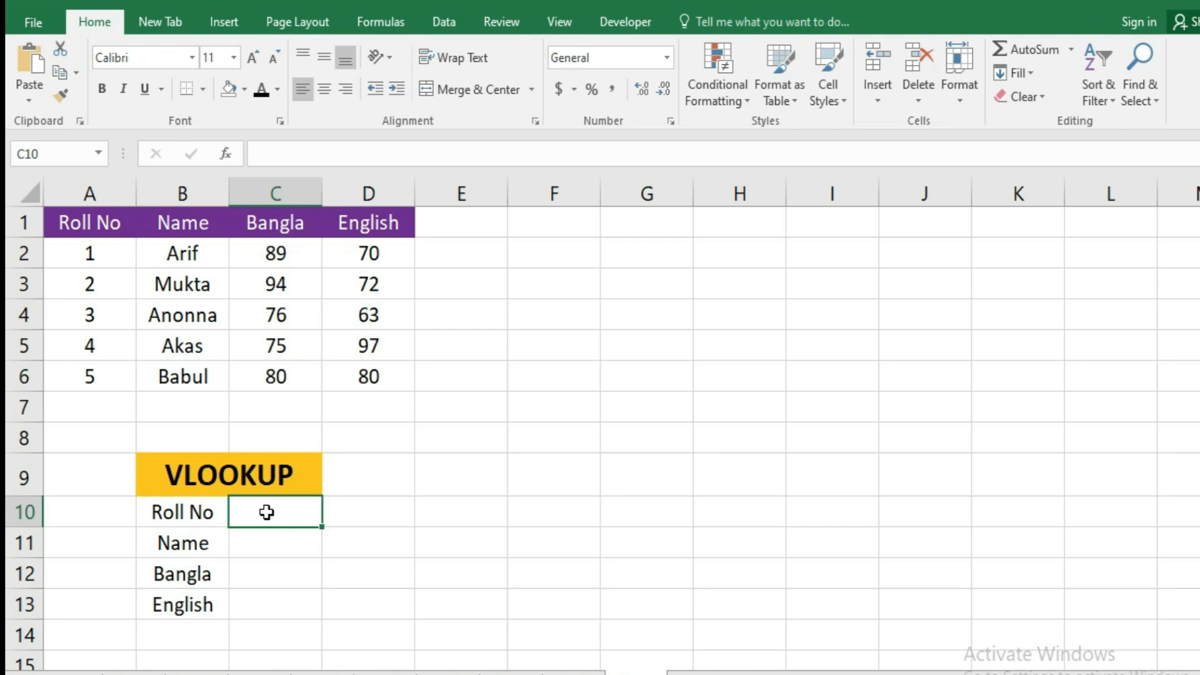
{"action": "type", "text": "1"}
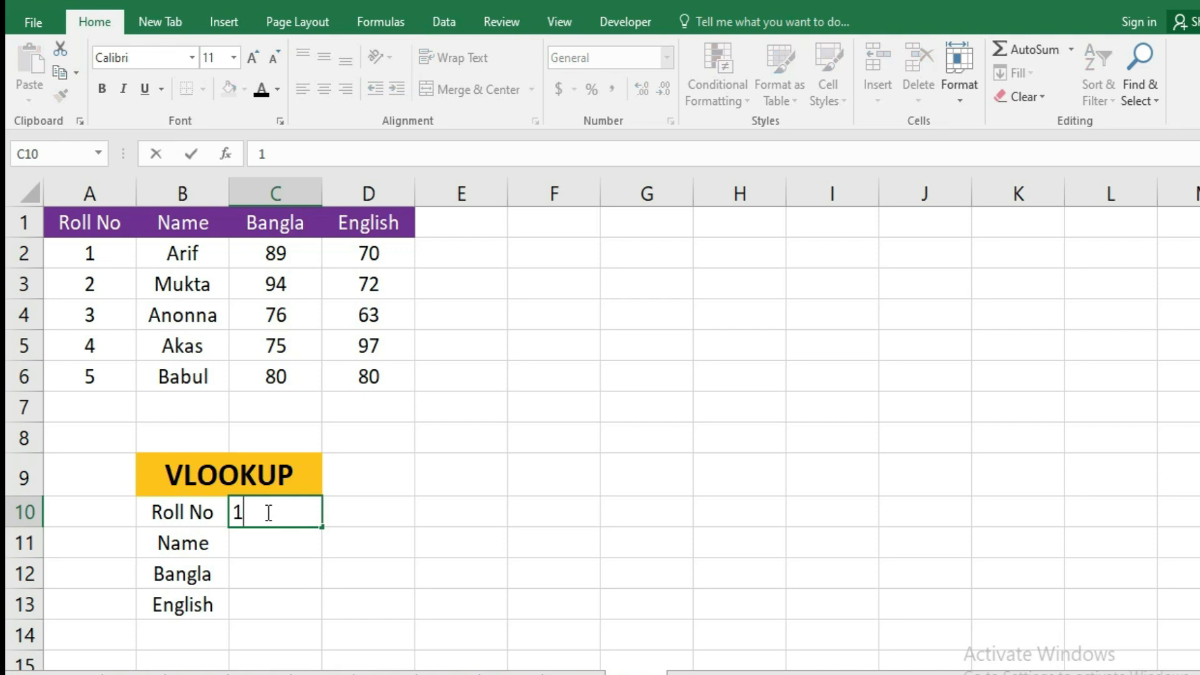
{"action": "key", "text": "Return"}
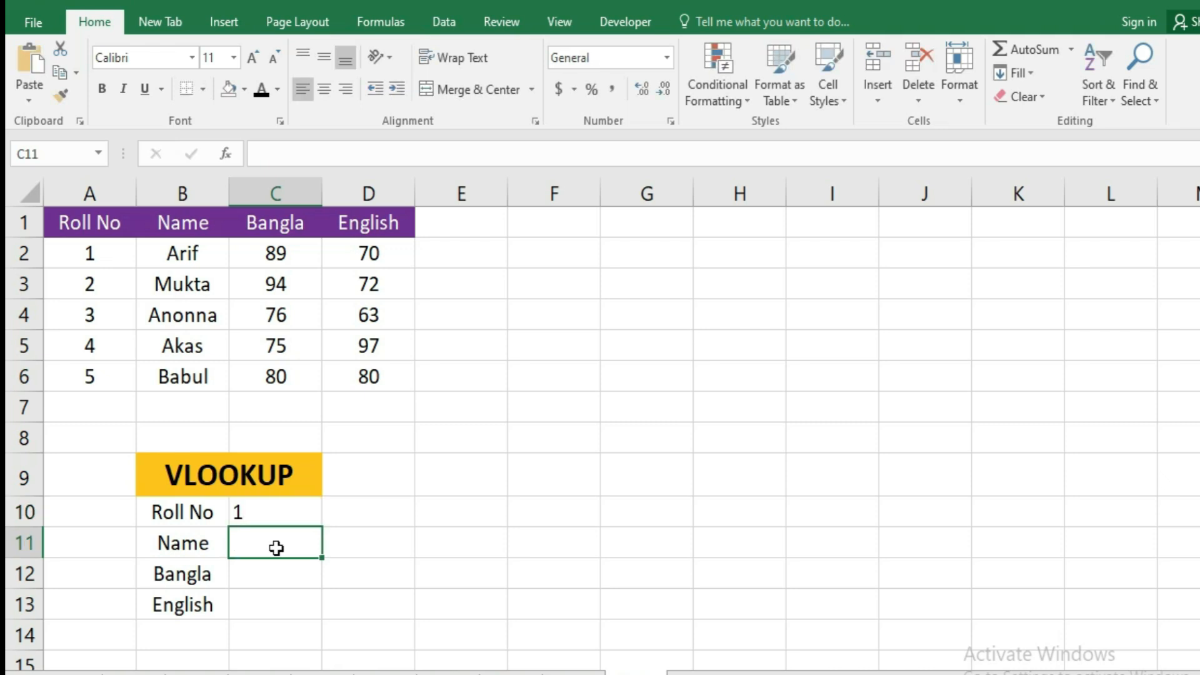
Enter =VLOOKUP(C10,A1:D6,2,0) in C11 to return the student's name for the roll number.
{"action": "type", "text": "=VLOOKUP("}
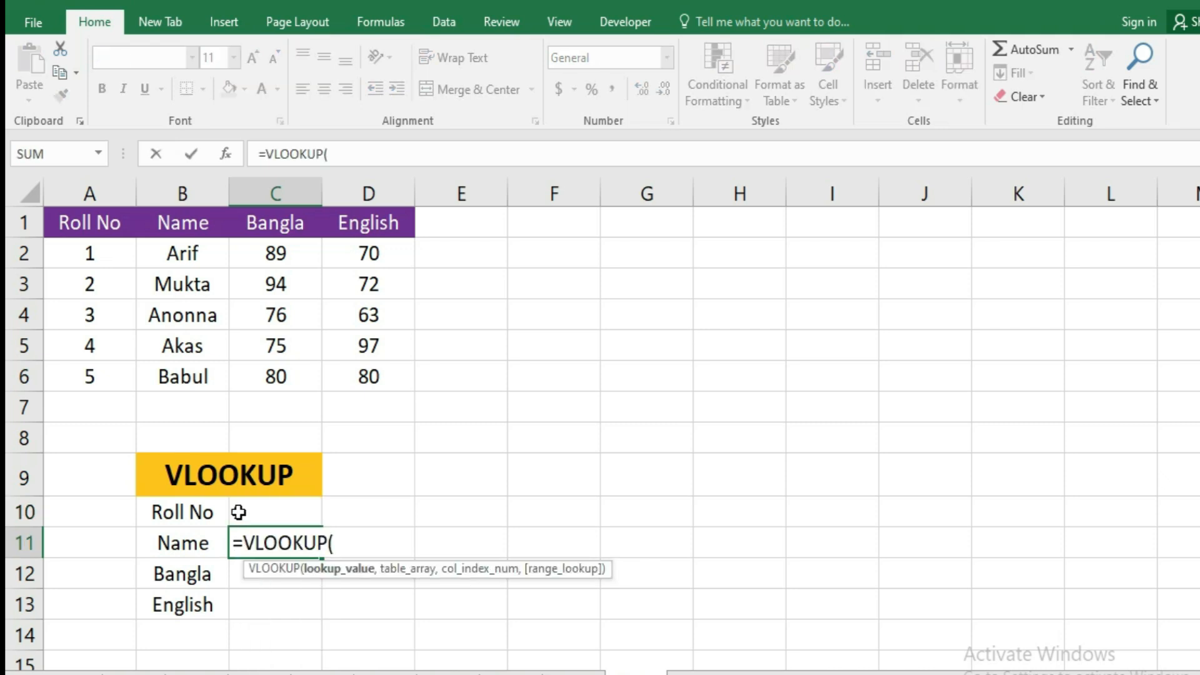
{"action": "left_click", "coordinate": [280, 512]}
{"action": "type", "text": ","}
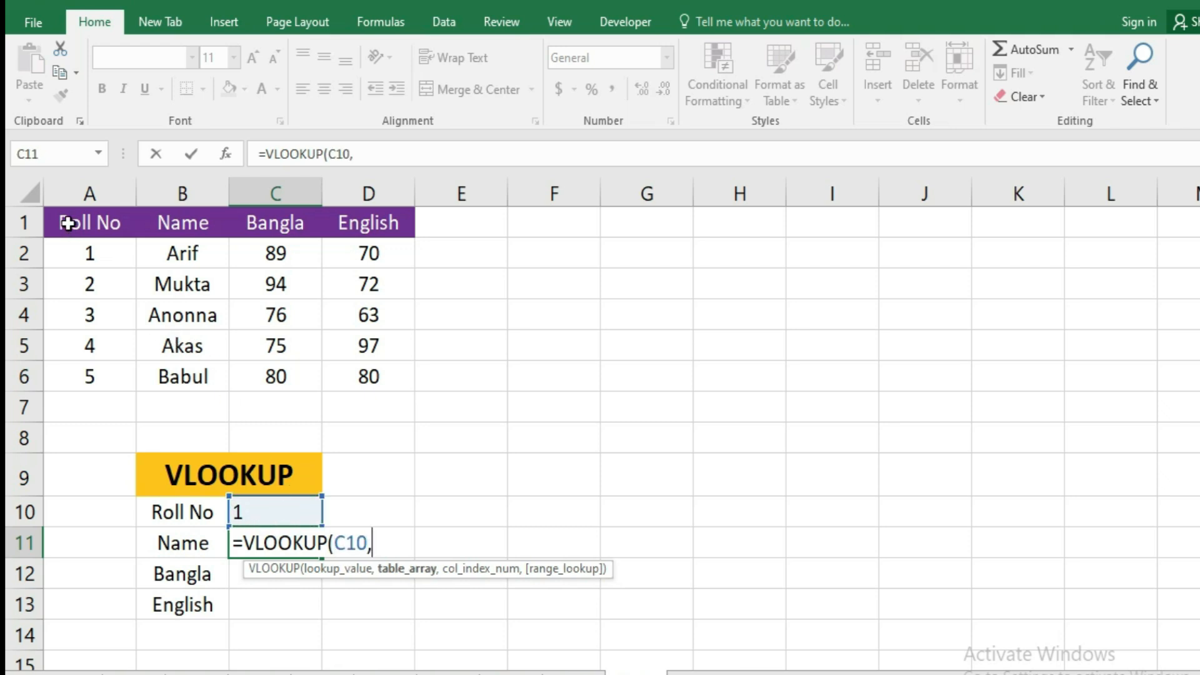
{"action": "left_click_drag", "start_coordinate": [50, 222], "coordinate": [349, 370]}
{"action": "type", "text": ","}
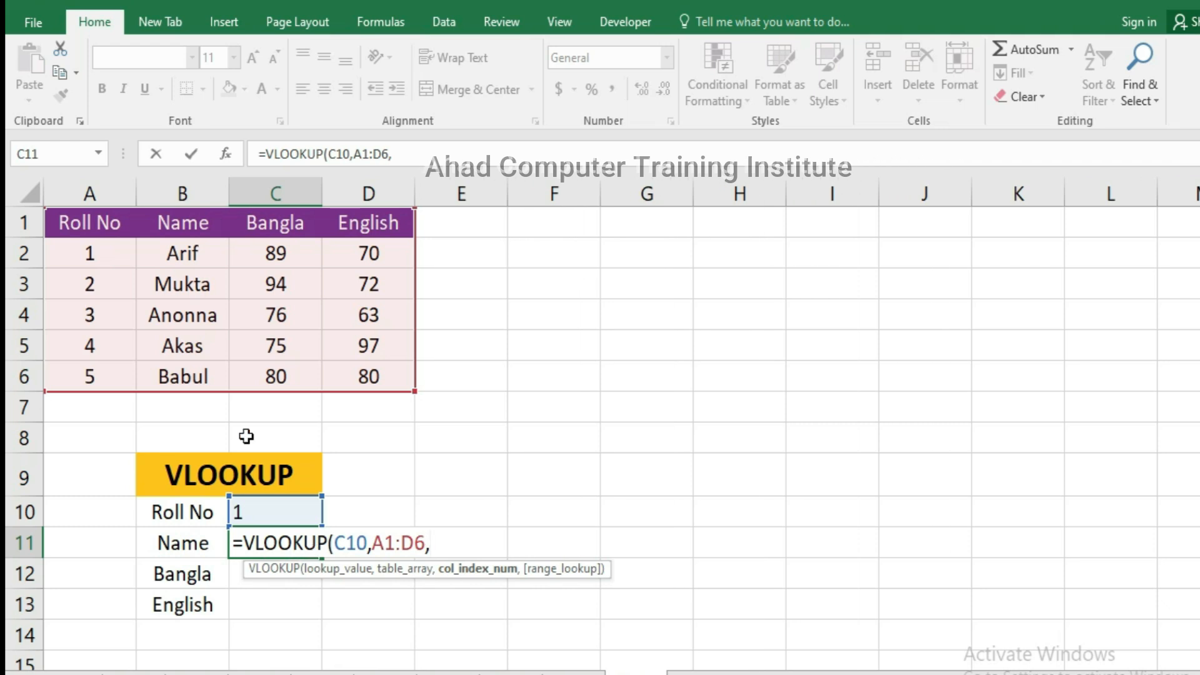
{"action": "type", "text": "2"}
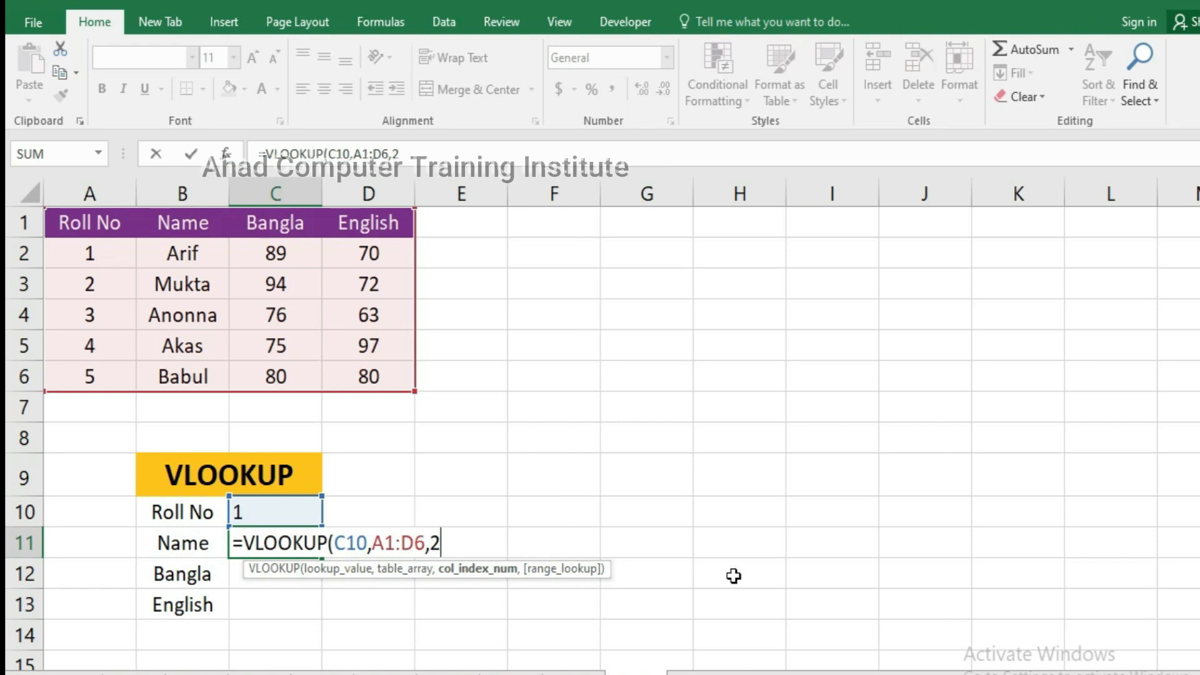
{"action": "type", "text": ",0)"}
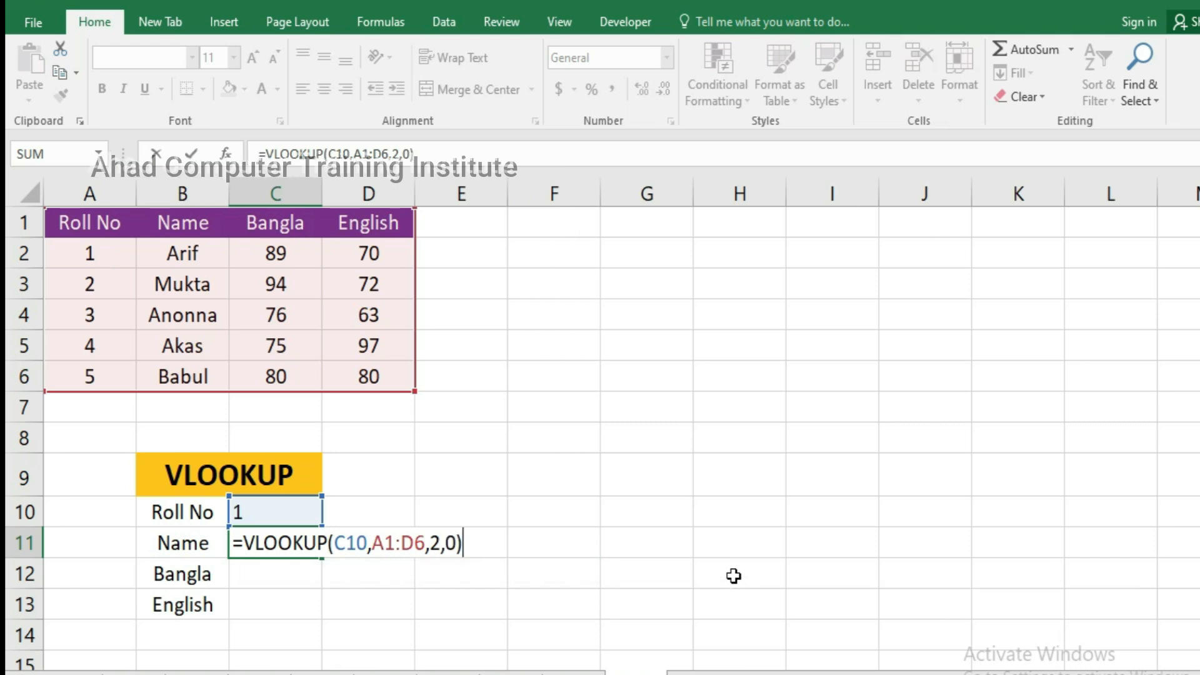
{"action": "key", "text": "Return"}
{"action": "left_click", "coordinate": [277, 549]}
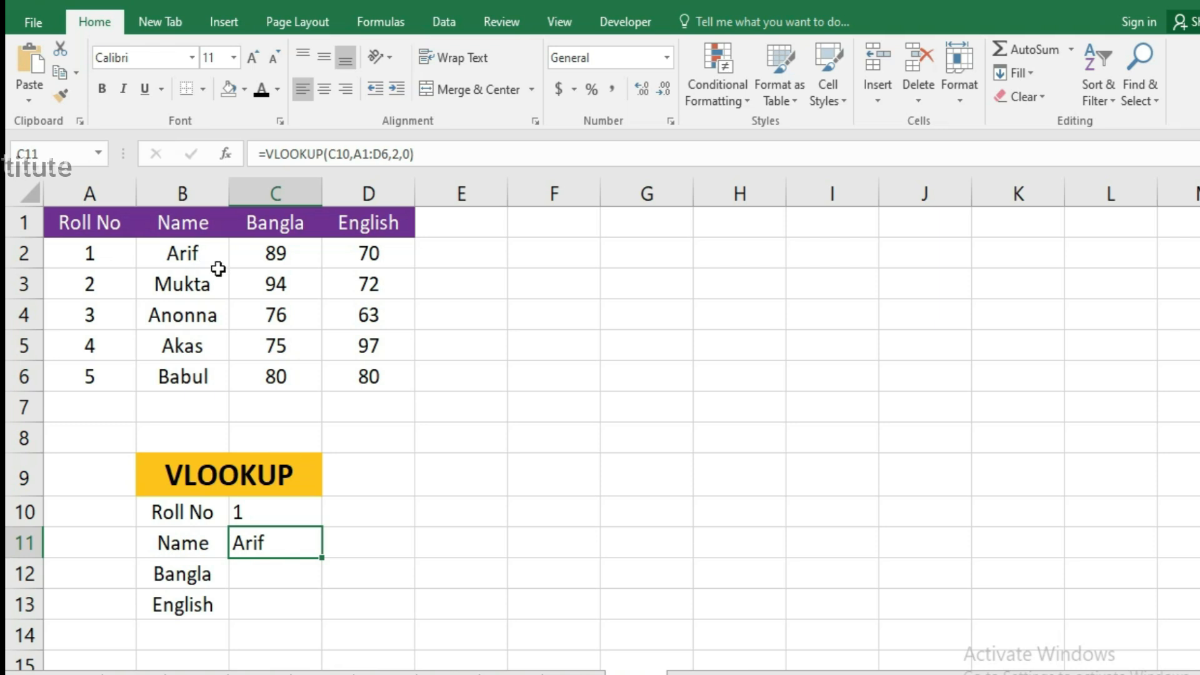
Enter =VLOOKUP(C10,A1:D6,3,0) in C12 to return the Bangla mark for the roll number.
{"action": "left_click", "coordinate": [279, 569]}
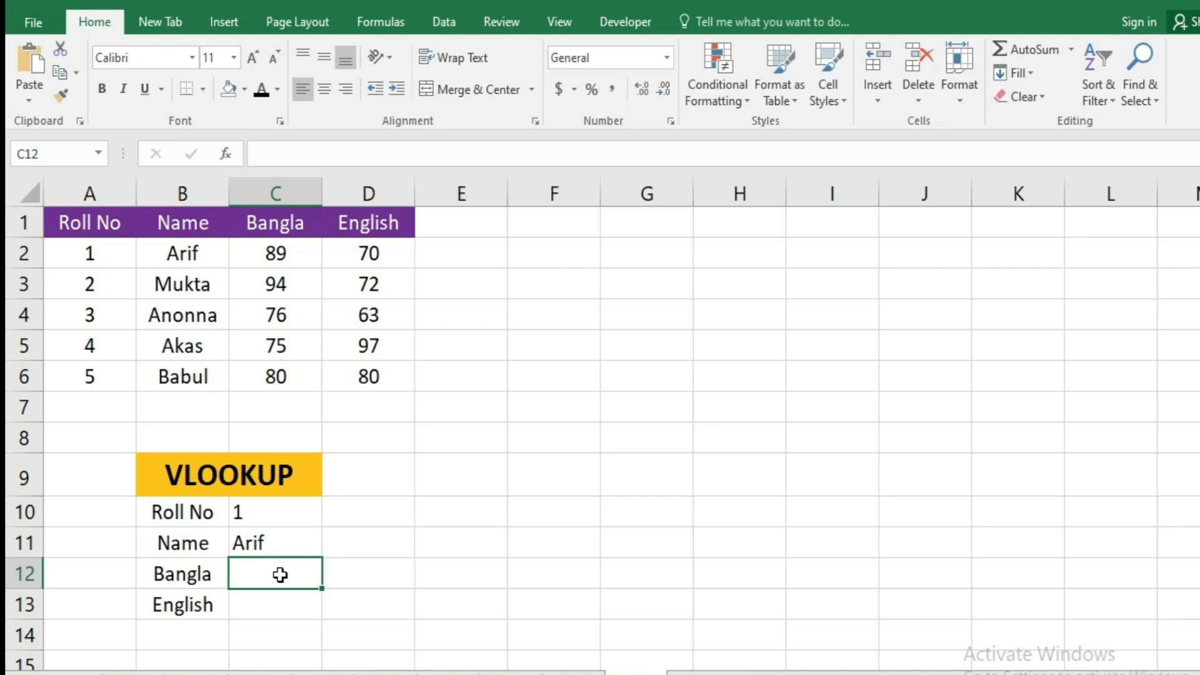
{"action": "type", "text": "=v"}
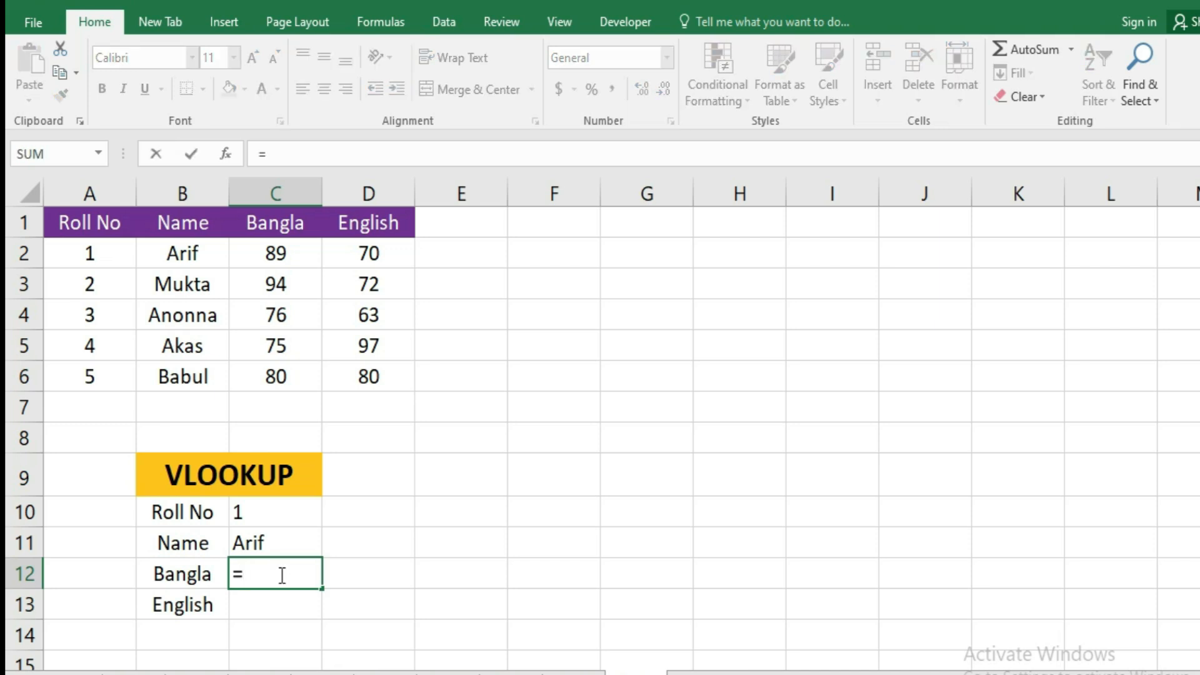
{"action": "type", "text": "lookup("}
{"action": "left_click", "coordinate": [247, 513]}
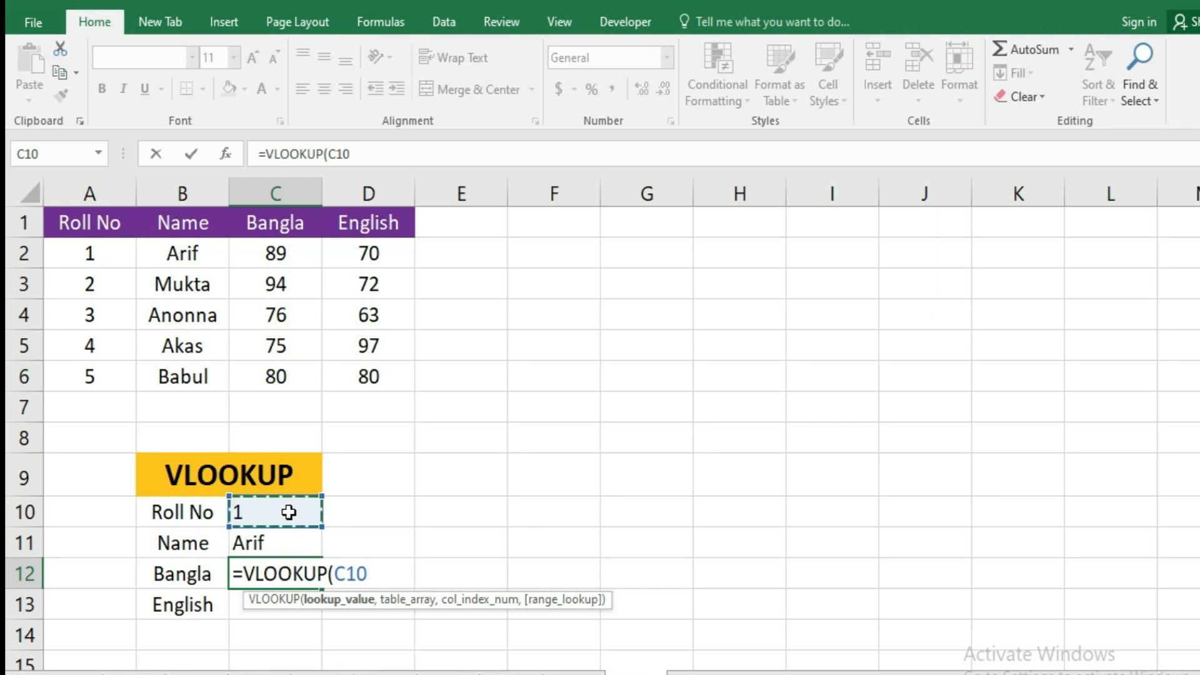
{"action": "type", "text": ","}
{"action": "left_click_drag", "start_coordinate": [94, 224], "coordinate": [350, 375]}
{"action": "type", "text": ","}
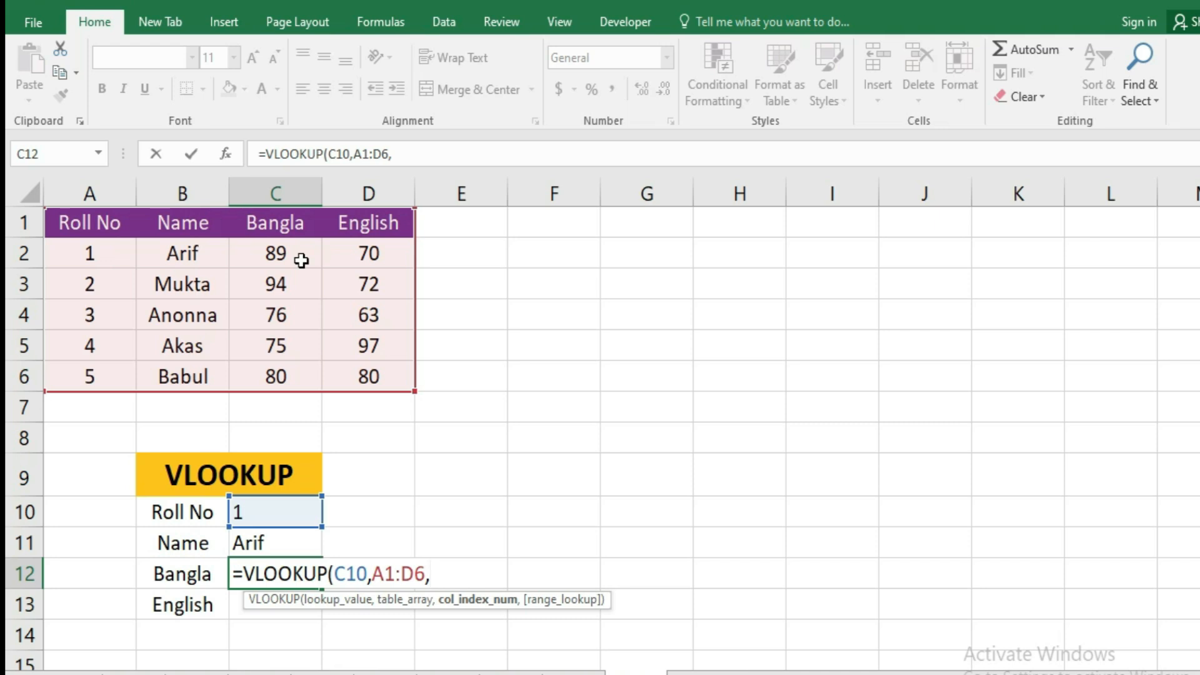
{"action": "type", "text": "3,0"}
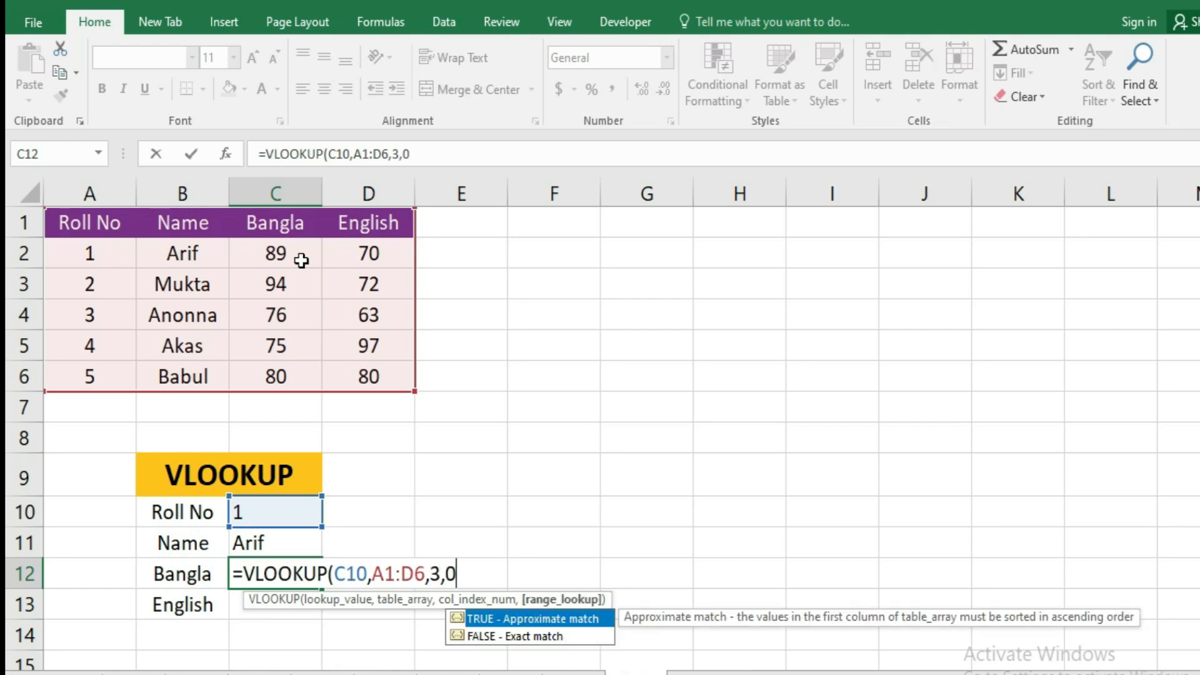
{"action": "type", "text": ")"}
{"action": "key", "text": "Return"}
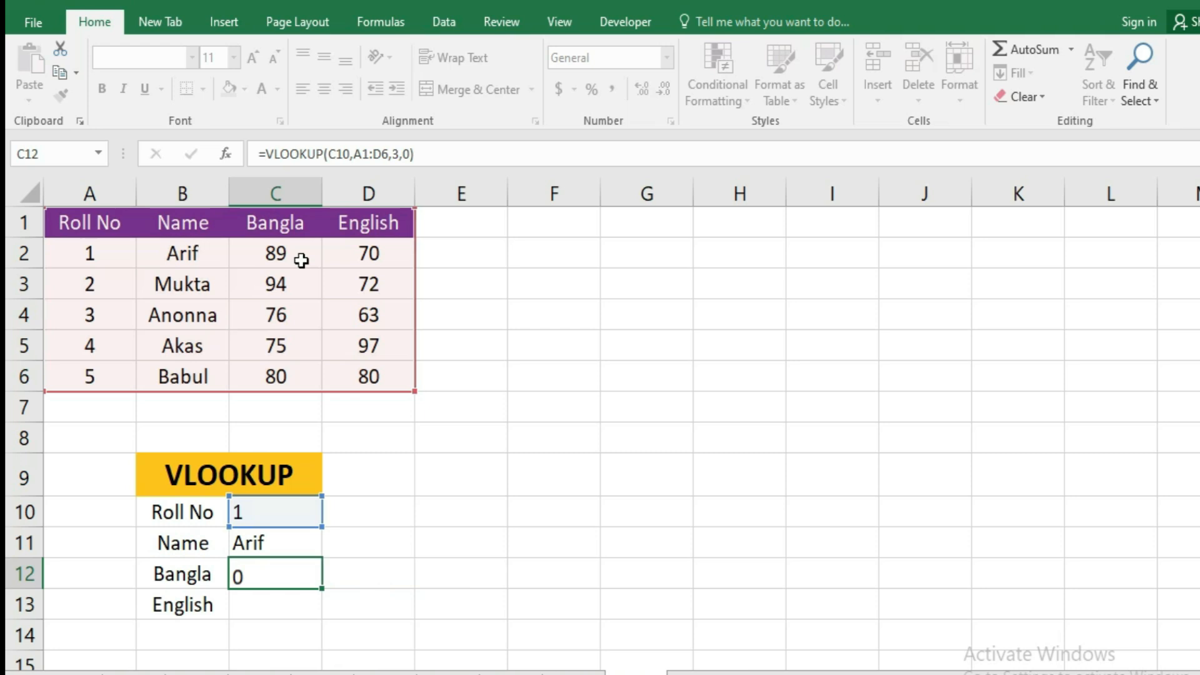
Enter =VLOOKUP(C10,A1:D6,4,0) in C13 to return the English mark for the roll number.
{"action": "type", "text": "=vl"}
{"action": "key", "text": "Tab"}
{"action": "left_click", "coordinate": [250, 515]}
{"action": "type", "text": ","}
{"action": "left_click_drag", "start_coordinate": [67, 222], "coordinate": [366, 378]}
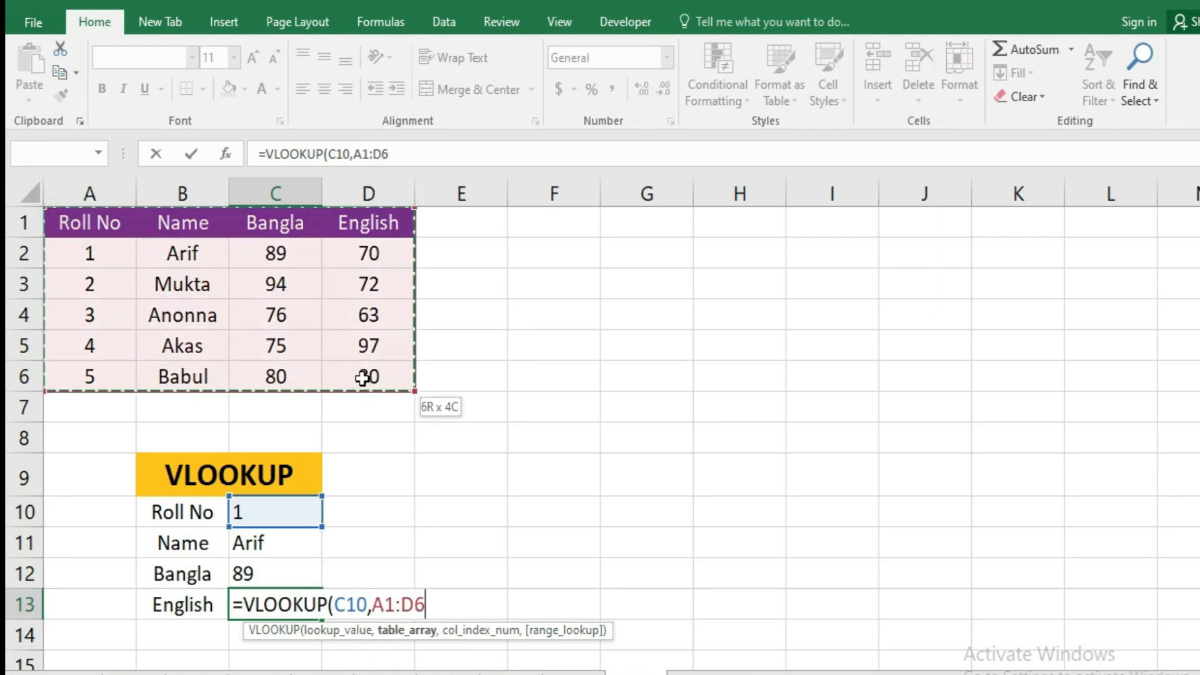
{"action": "type", "text": ","}
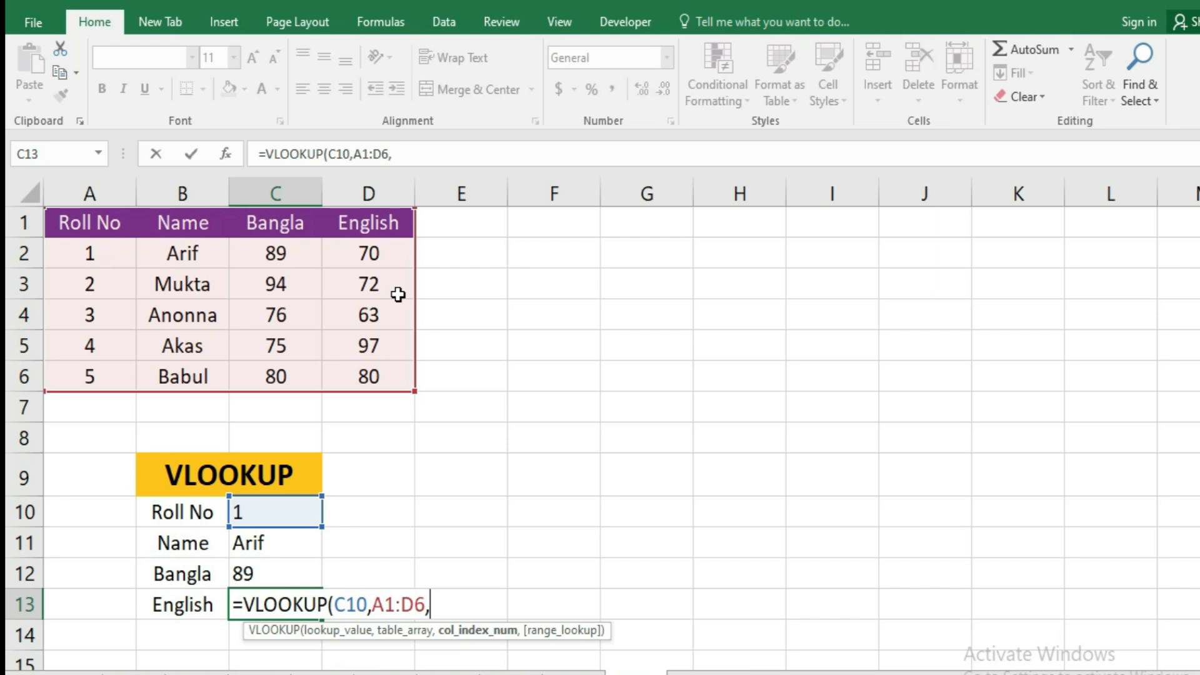
{"action": "type", "text": "4,0)"}
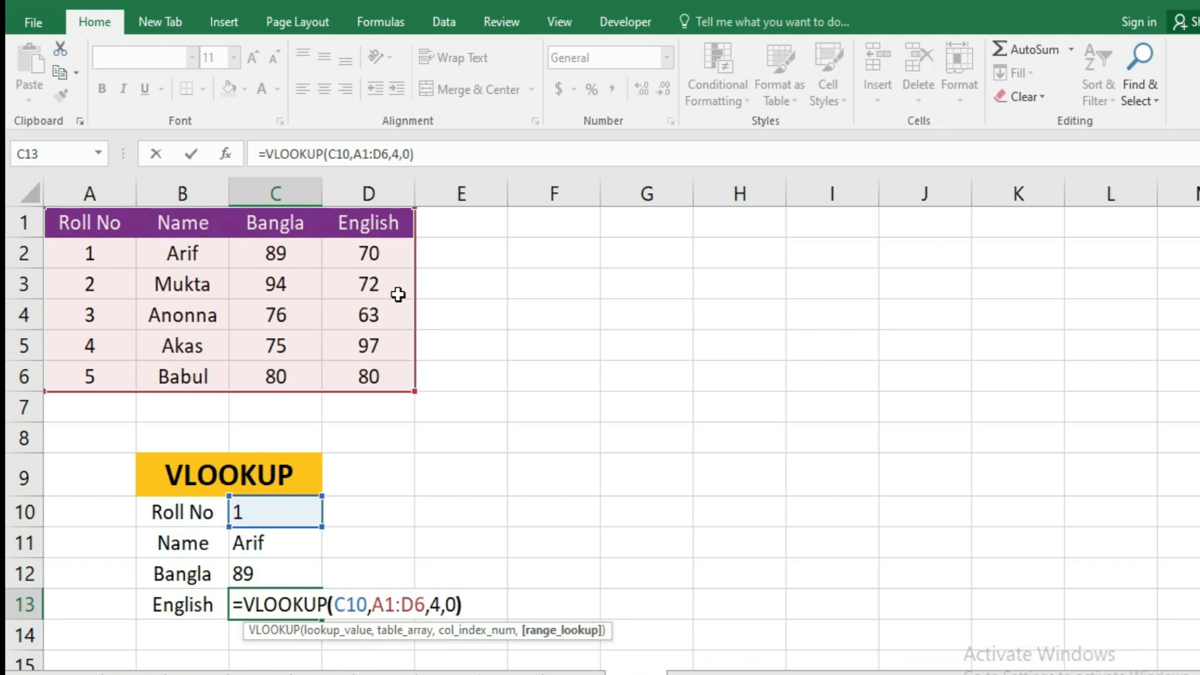
{"action": "key", "text": "Return"}
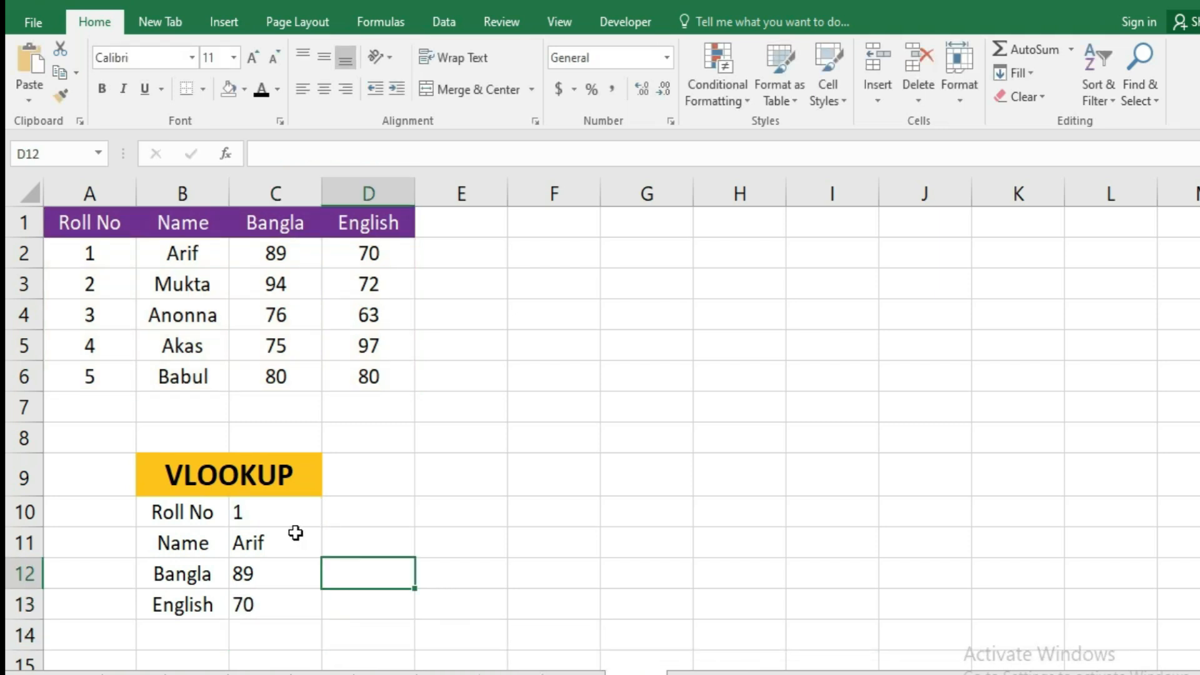
Change the lookup Roll No in C10 to 2 to test the VLOOKUP formulas.
{"action": "left_click", "coordinate": [286, 523]}
{"action": "left_click", "coordinate": [298, 546]}
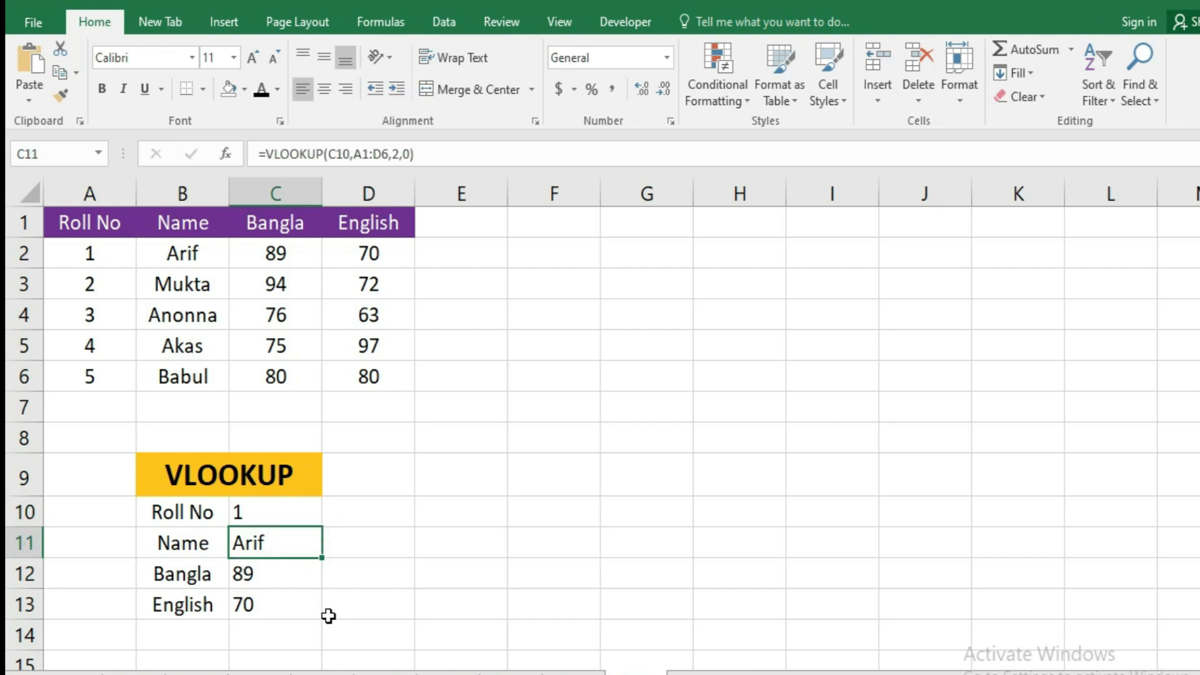
{"action": "left_click", "coordinate": [270, 511]}
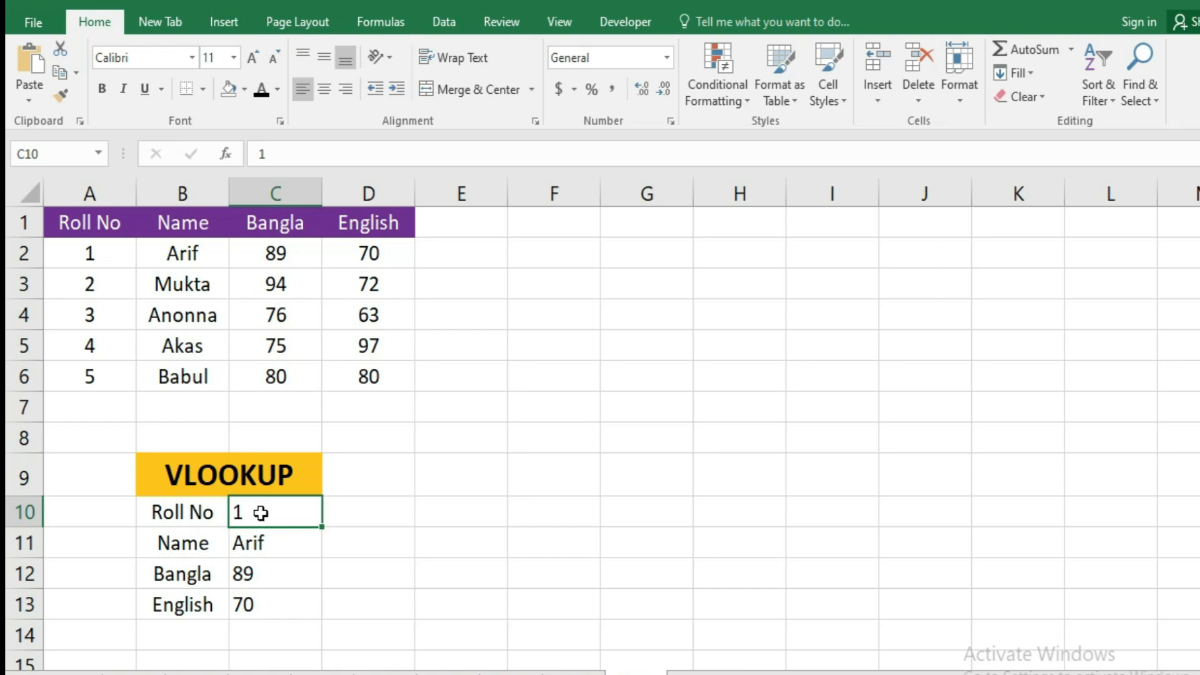
{"action": "type", "text": "2"}
{"action": "left_click", "coordinate": [383, 536]}
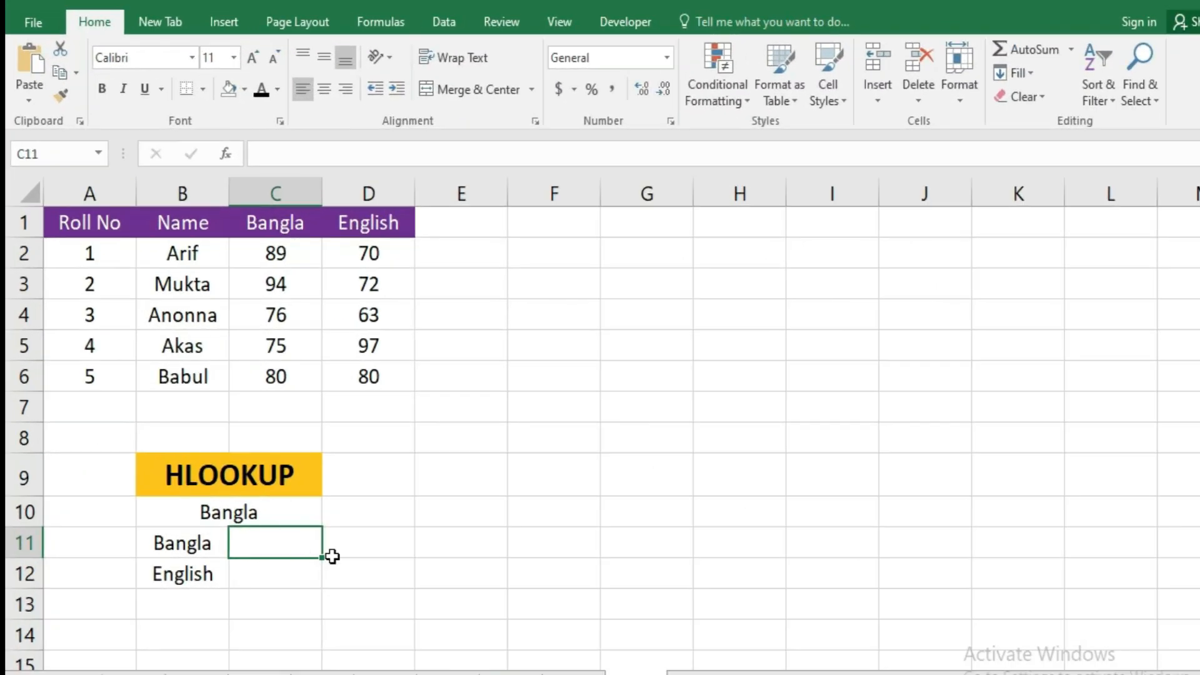
{"action": "left_click", "coordinate": [270, 519]}
{"action": "left_click", "coordinate": [270, 538]}
{"action": "left_click", "coordinate": [191, 520]}
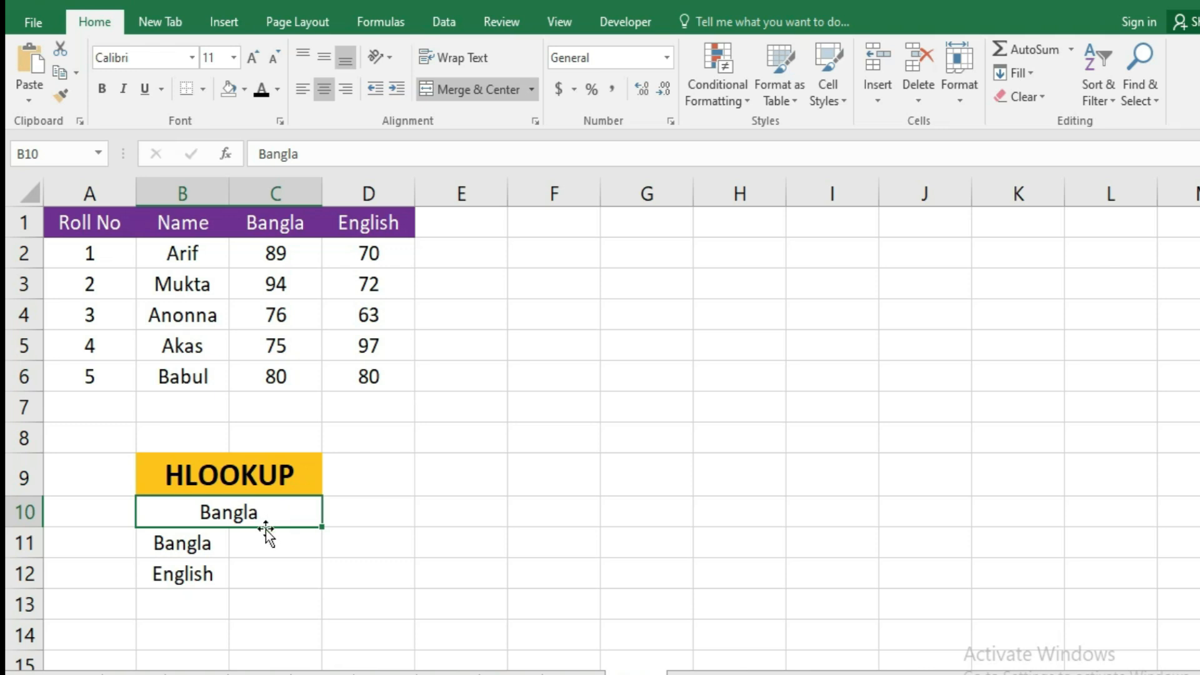
Enter =HLOOKUP(B10,A1:D6,6,0) in C11 of the HLOOKUP block to return the Bangla mark from the table's sixth row.
{"action": "left_click", "coordinate": [275, 546]}
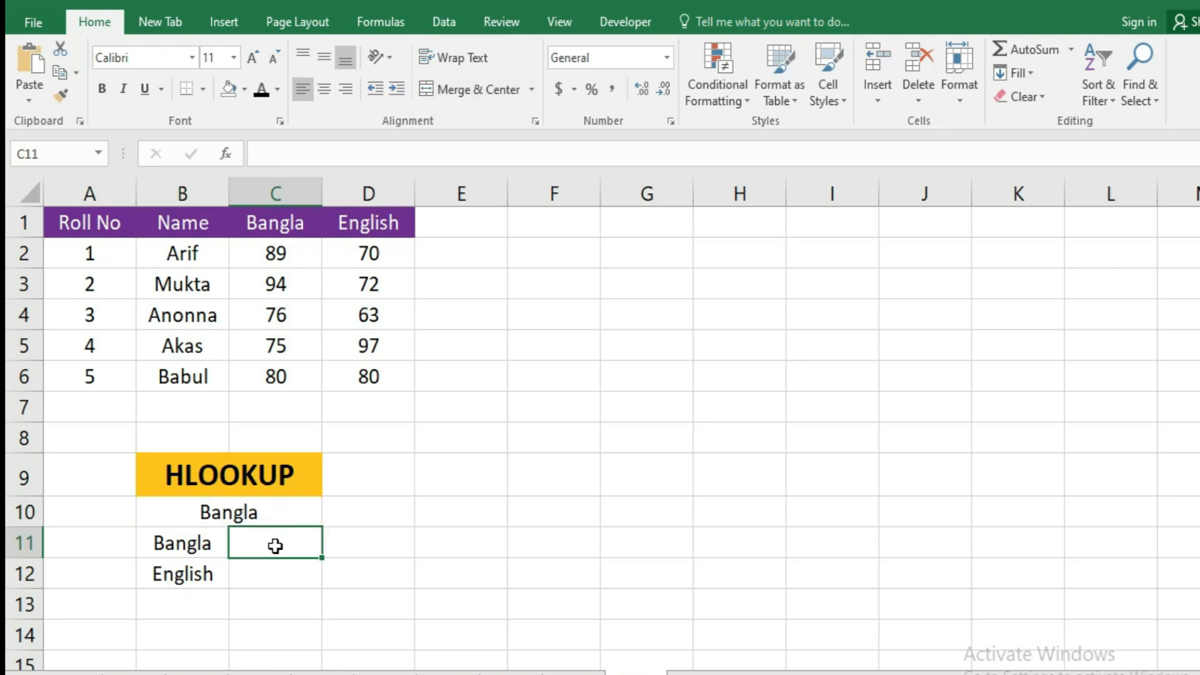
{"action": "type", "text": "=h"}
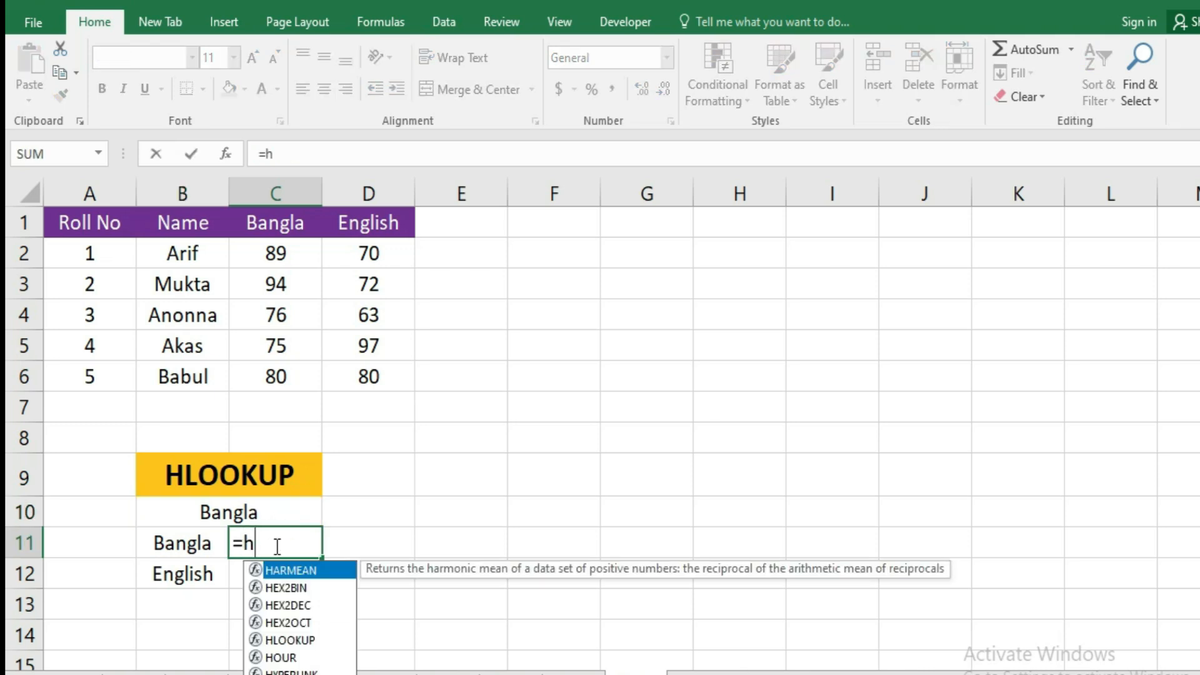
{"action": "type", "text": "LOOKUP("}
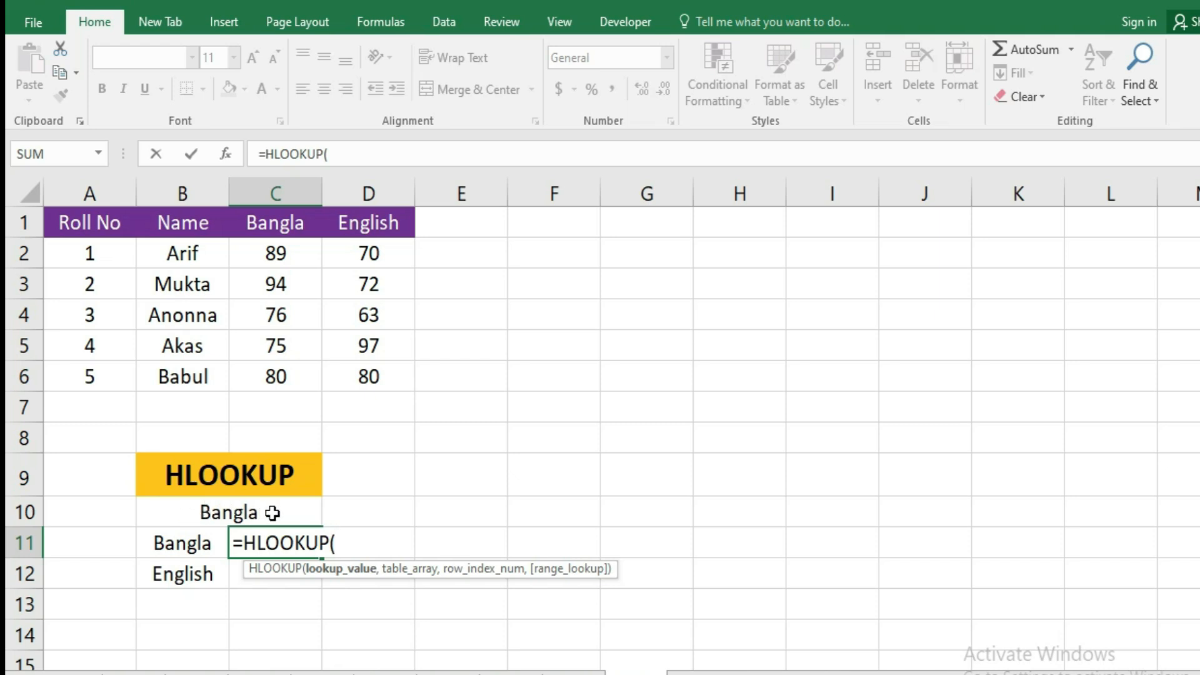
{"action": "left_click", "coordinate": [279, 514]}
{"action": "type", "text": ","}
{"action": "left_click_drag", "start_coordinate": [68, 224], "coordinate": [334, 367]}
{"action": "type", "text": ","}
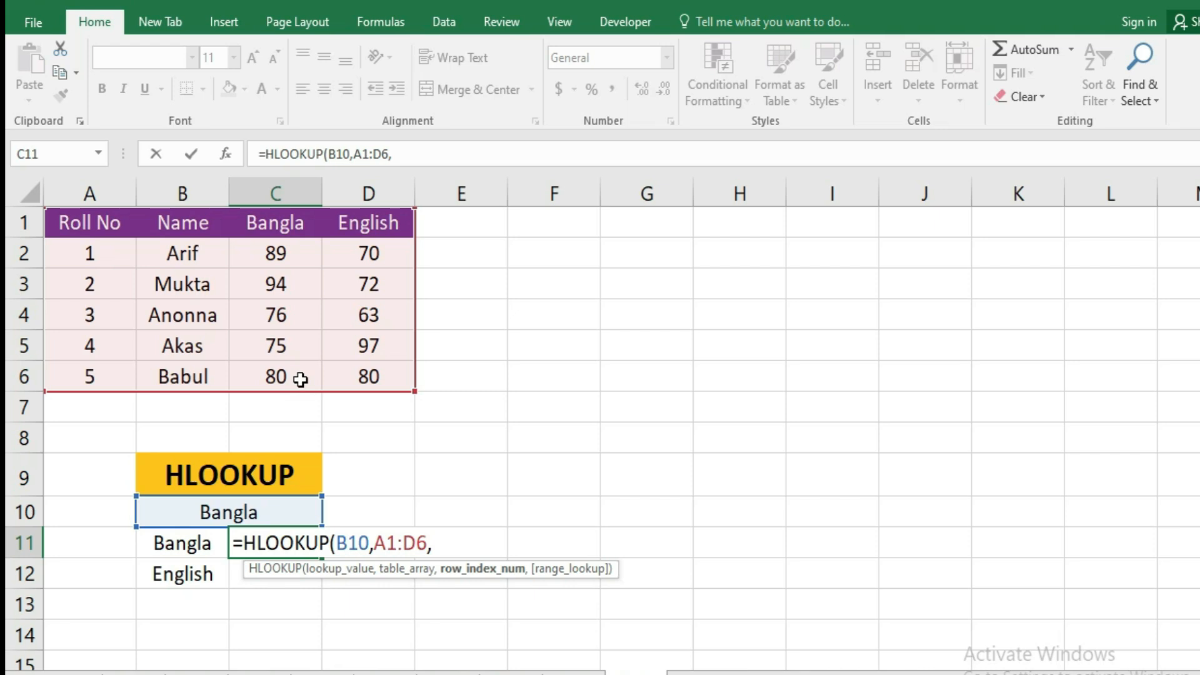
{"action": "type", "text": "6,0"}
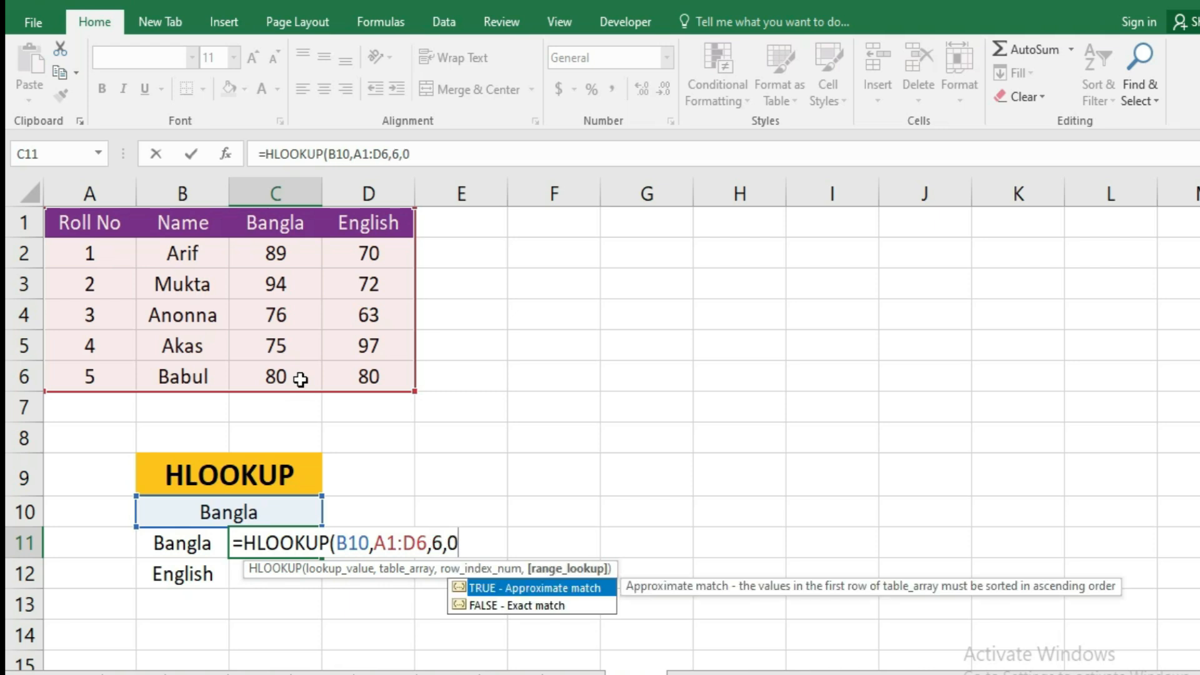
{"action": "type", "text": ")"}
{"action": "key", "text": "Return"}
{"action": "left_click", "coordinate": [277, 226]}
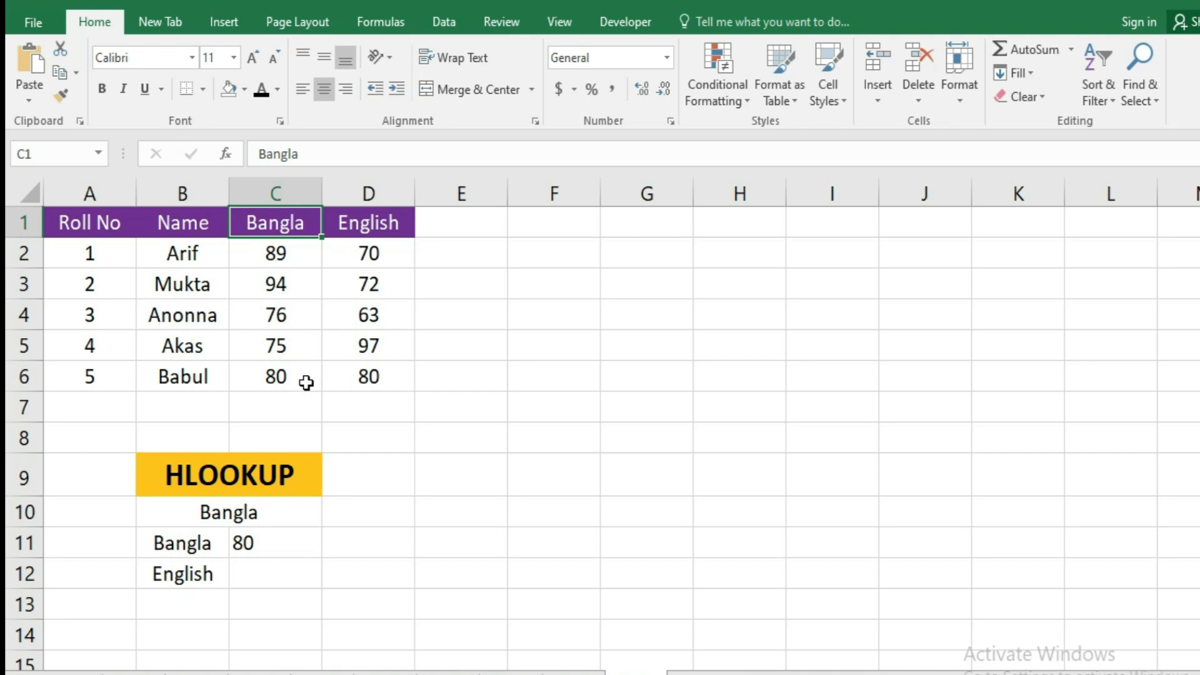
{"action": "left_click", "coordinate": [284, 546]}
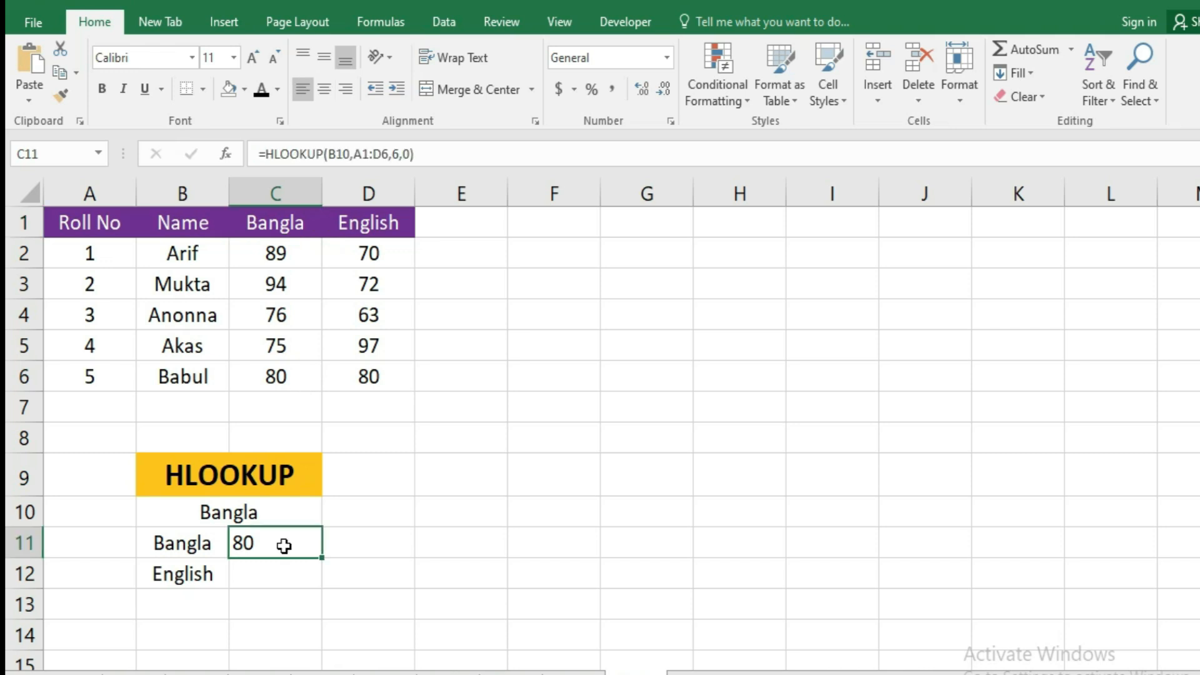